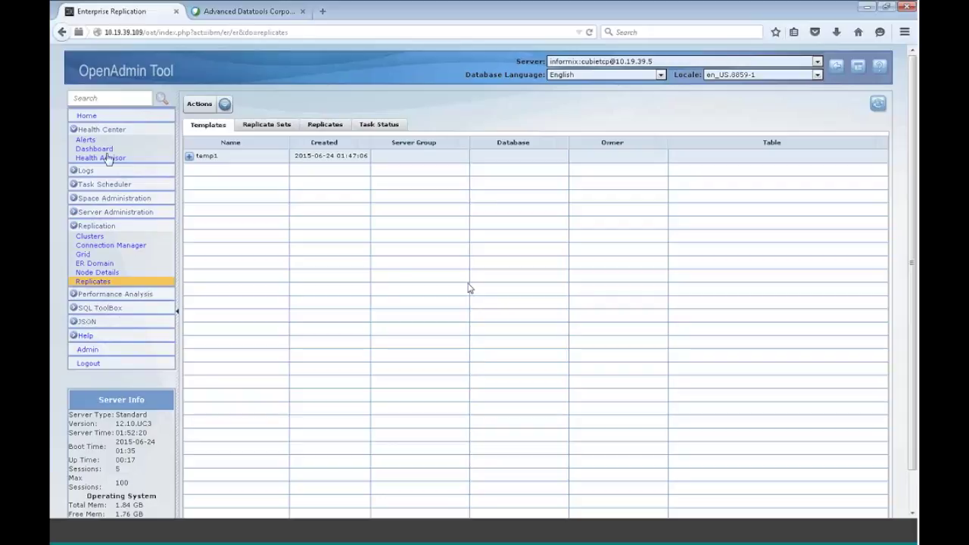
left_click(104, 151)
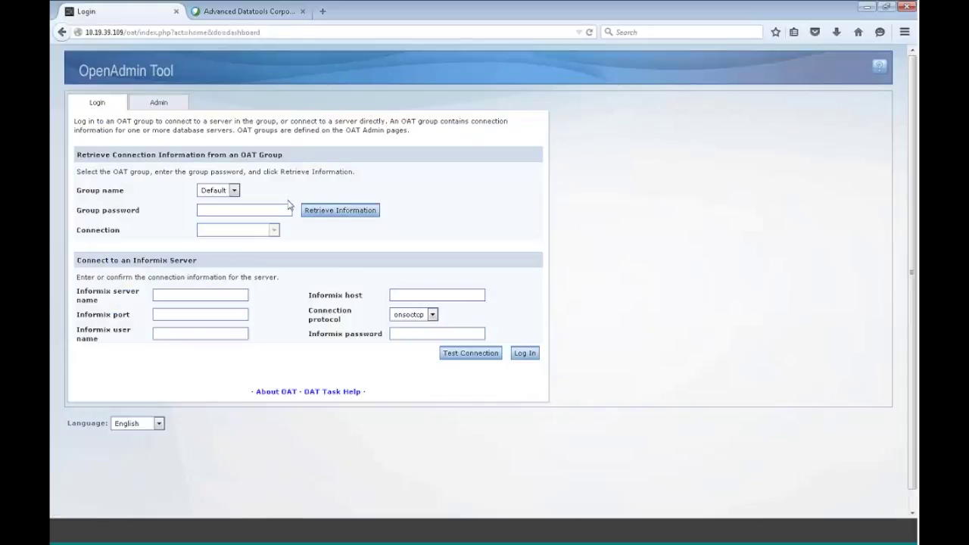
left_click(361, 213)
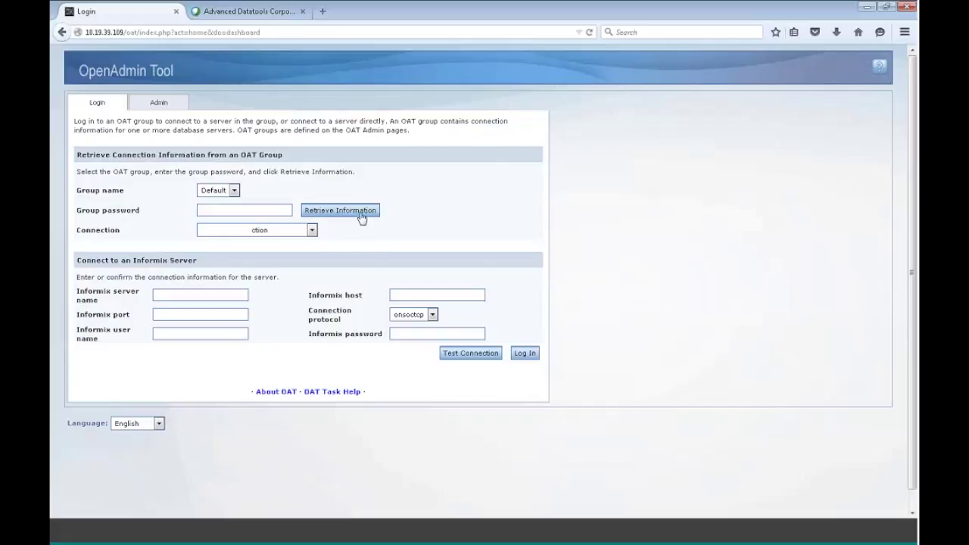
left_click(246, 231)
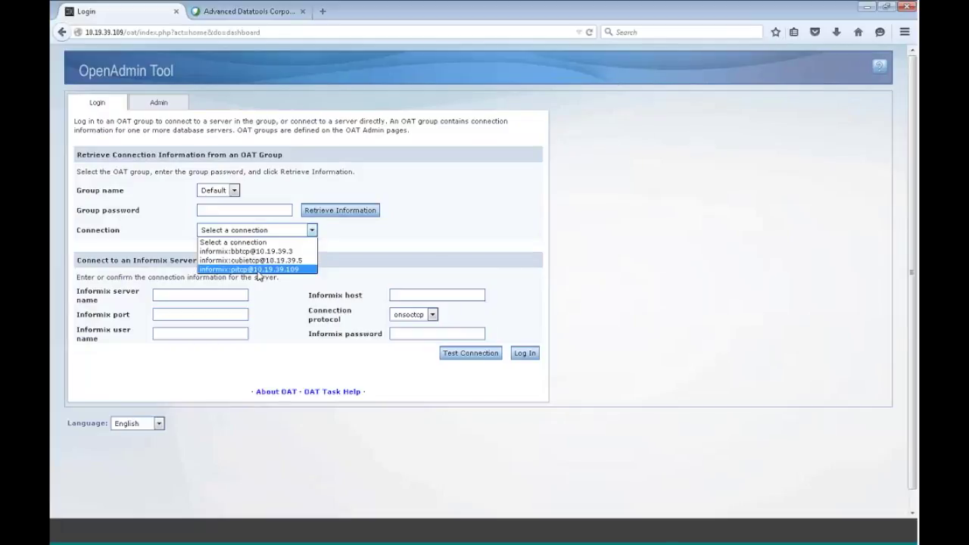
left_click(258, 264)
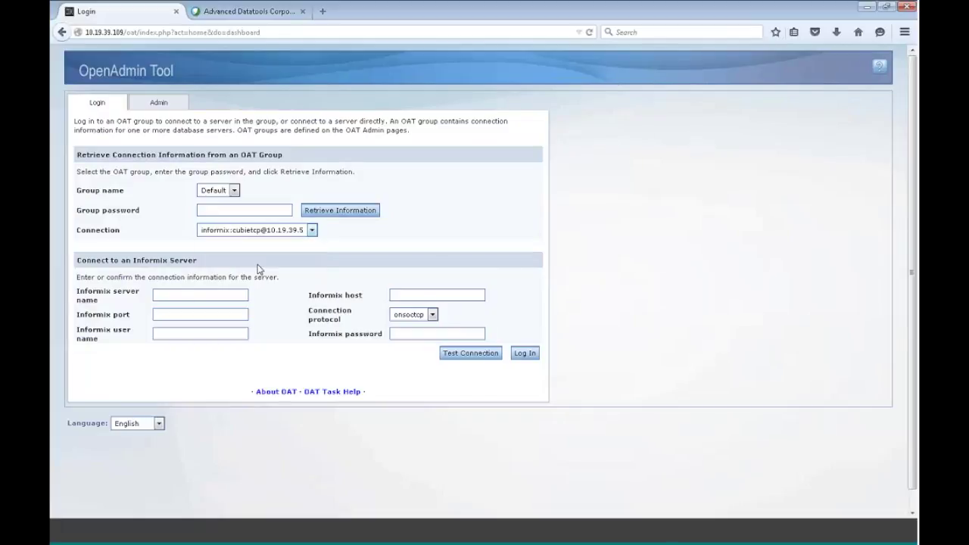
left_click(490, 355)
left_click(531, 358)
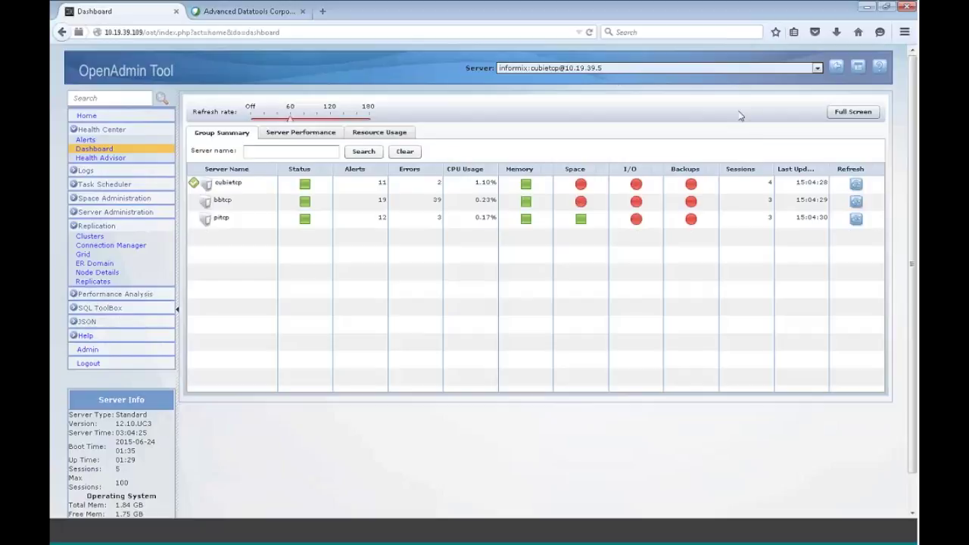
Step: Inspect the Space and I/O status indicators of the cubietcp and bbtcp servers in the dashboard's group summary
mouse_move(583, 187)
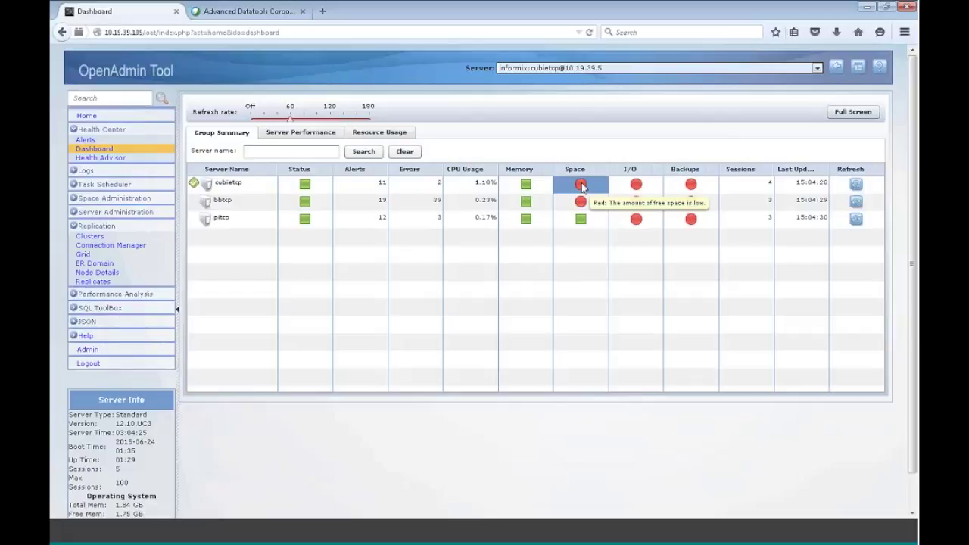
mouse_move(581, 205)
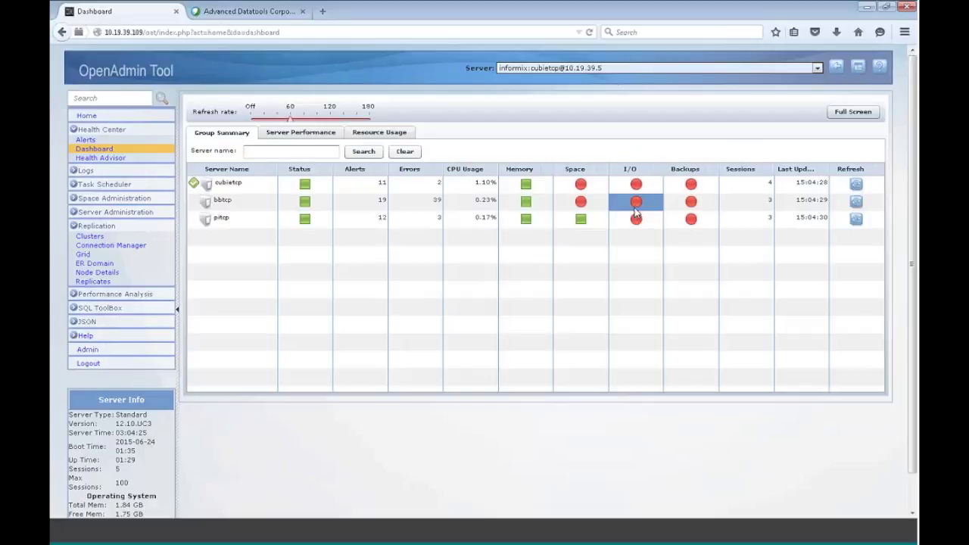
mouse_move(636, 212)
mouse_move(641, 182)
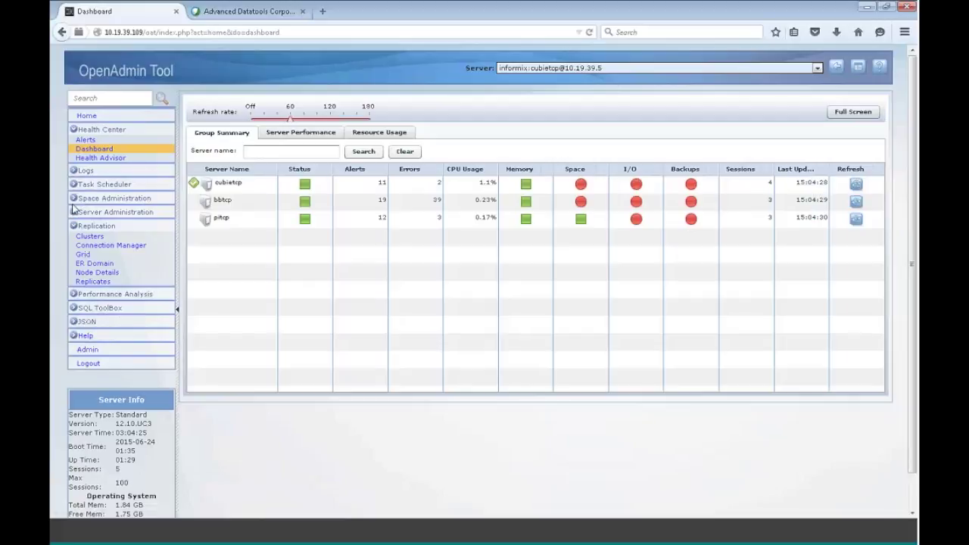
Step: Examine the ER Domain's routing topology with its unix1grp and unix2grp nodes, and view its server list
left_click(86, 266)
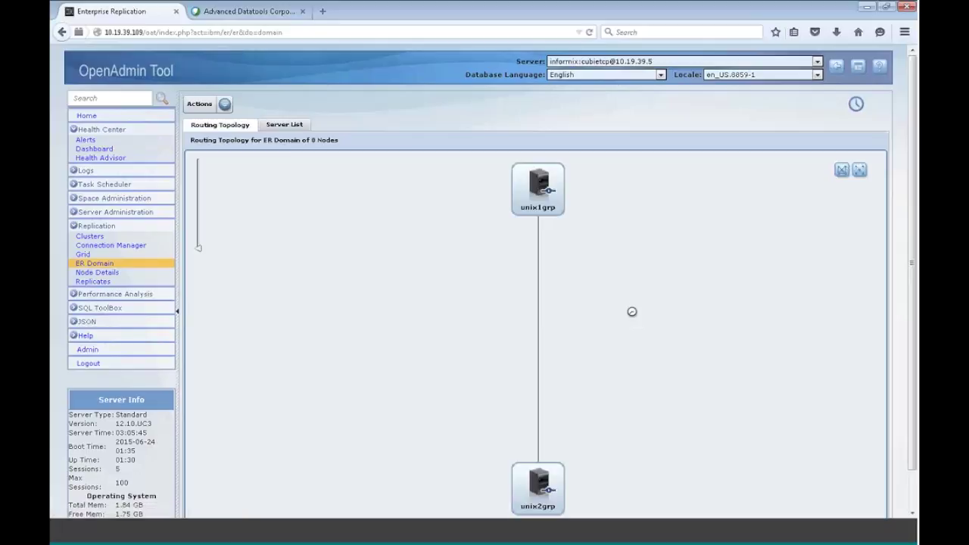
scroll(627, 310, "down", 2)
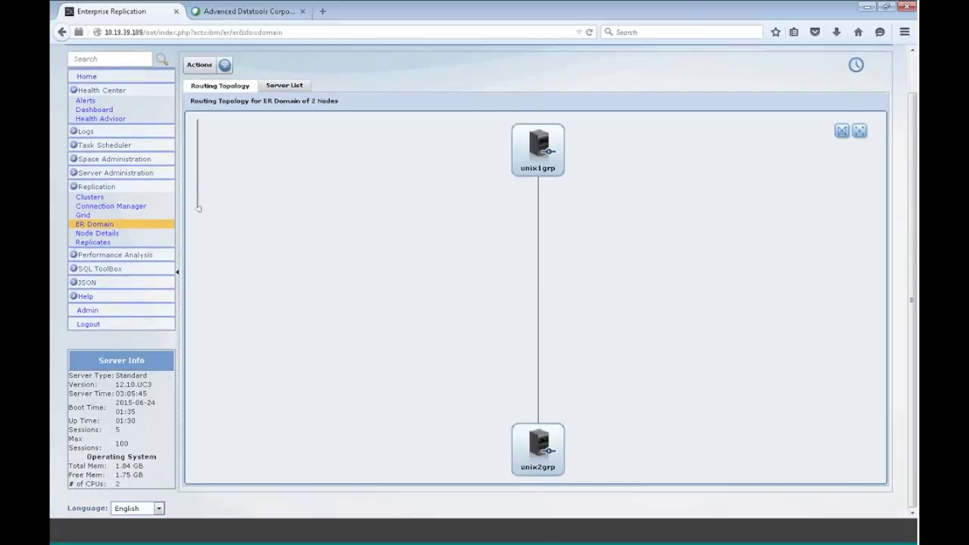
mouse_move(530, 437)
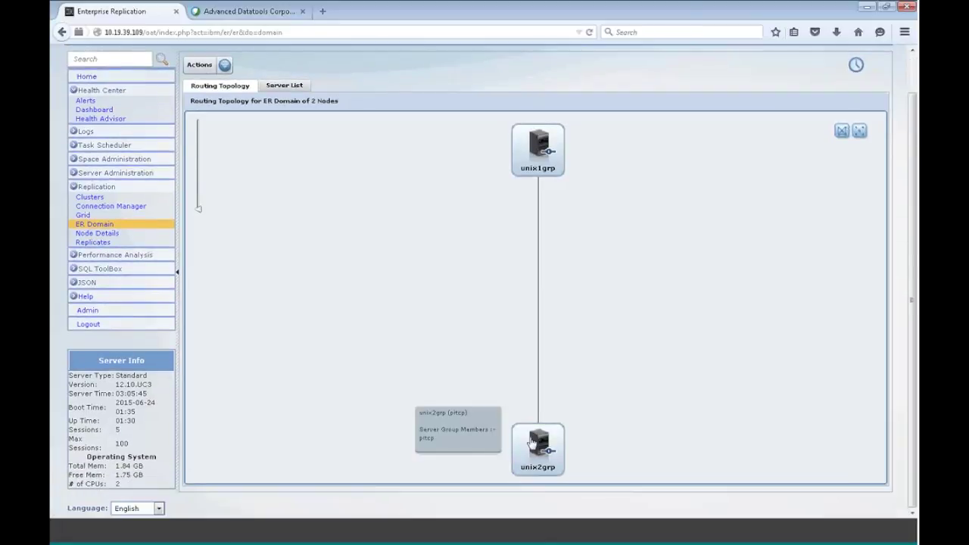
mouse_move(528, 152)
left_click(285, 87)
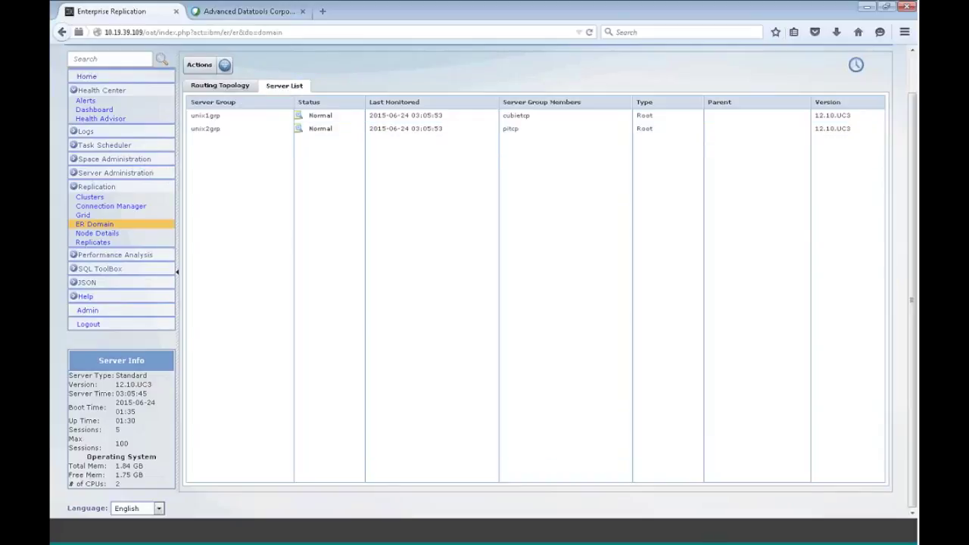
Step: View the replication node details summary and the list of replicate templates
left_click(85, 234)
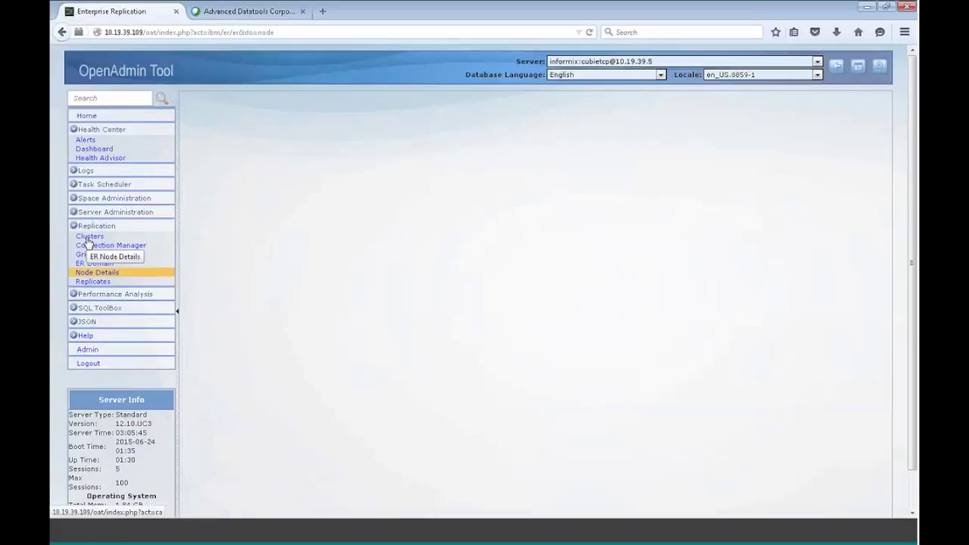
scroll(326, 264, "down", 1)
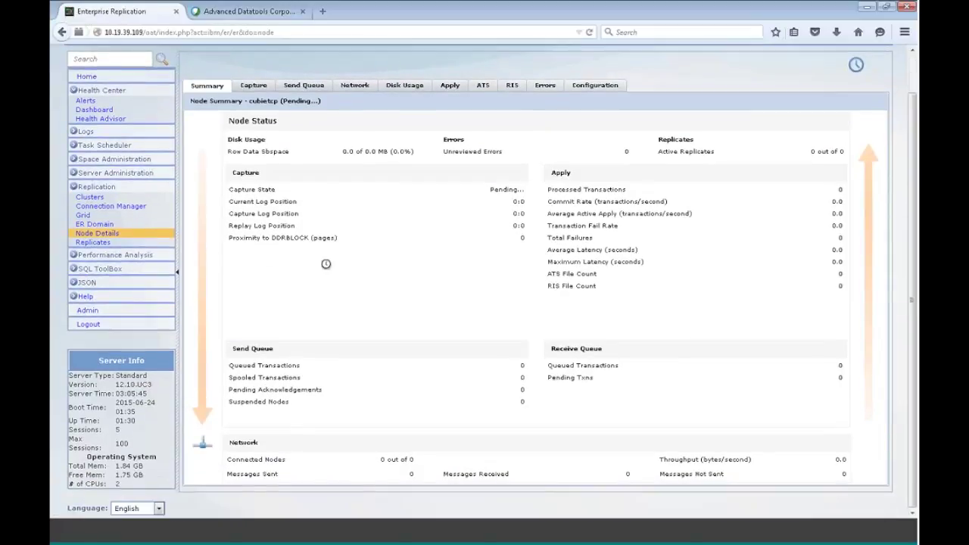
left_click(105, 242)
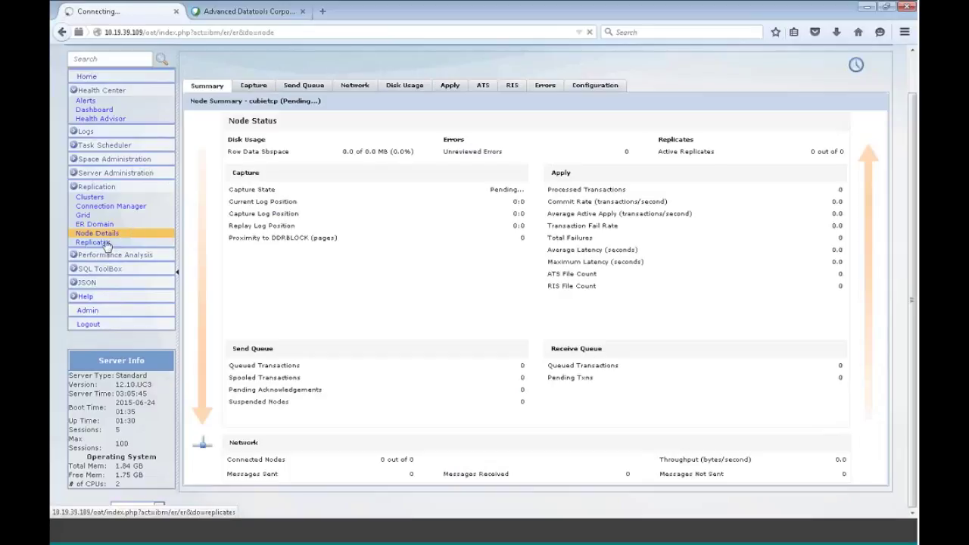
mouse_move(308, 212)
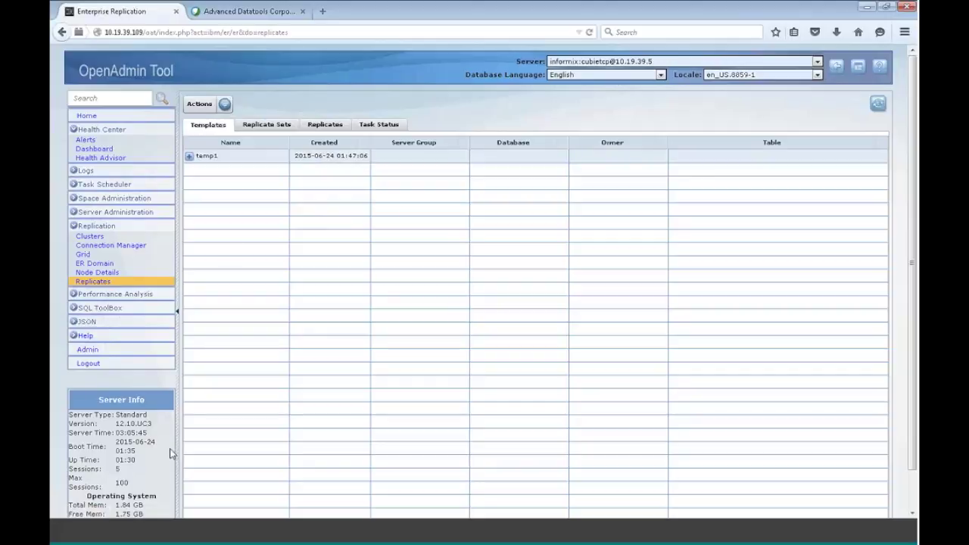
Step: Examine the server info summary for the operating system's memory and CPU count and the Informix version
scroll(174, 454, "down", 1)
left_click_drag(62, 455, 189, 472)
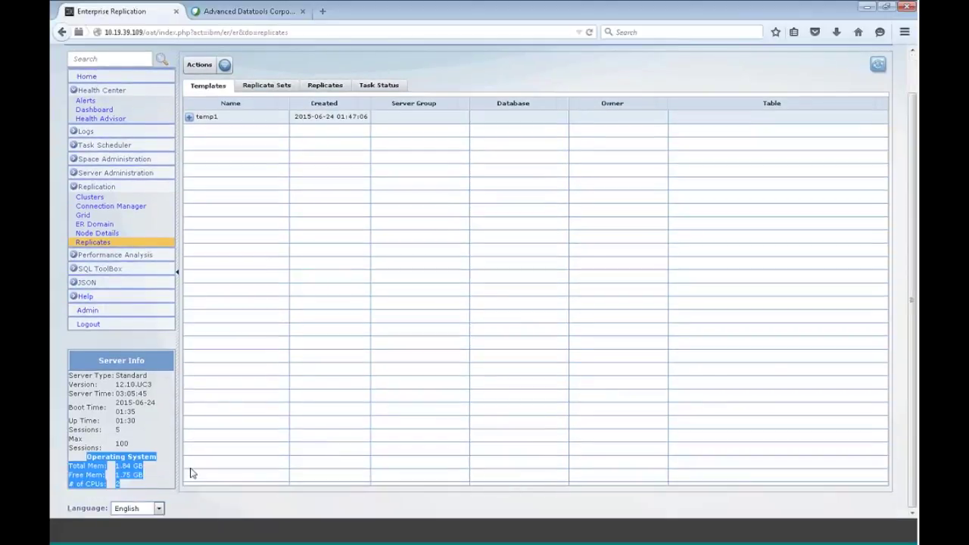
scroll(191, 474, "up", 1)
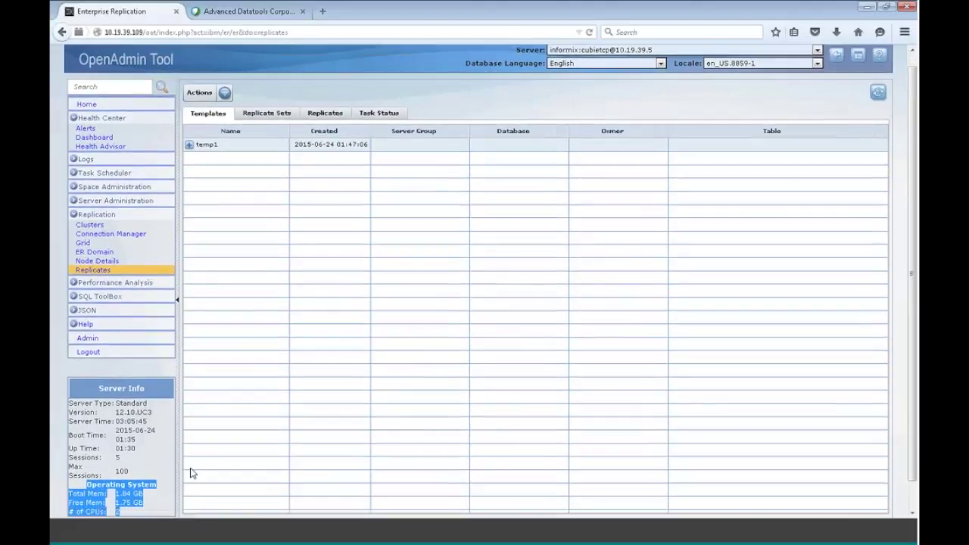
scroll(190, 473, "down", 1)
left_click_drag(147, 468, 142, 475)
left_click(119, 497)
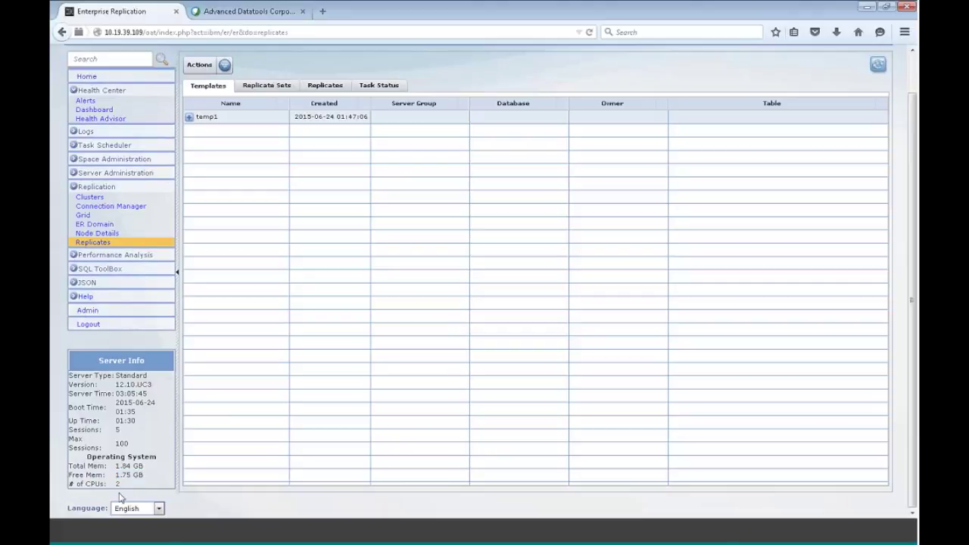
double_click(149, 384)
scroll(162, 318, "up", 1)
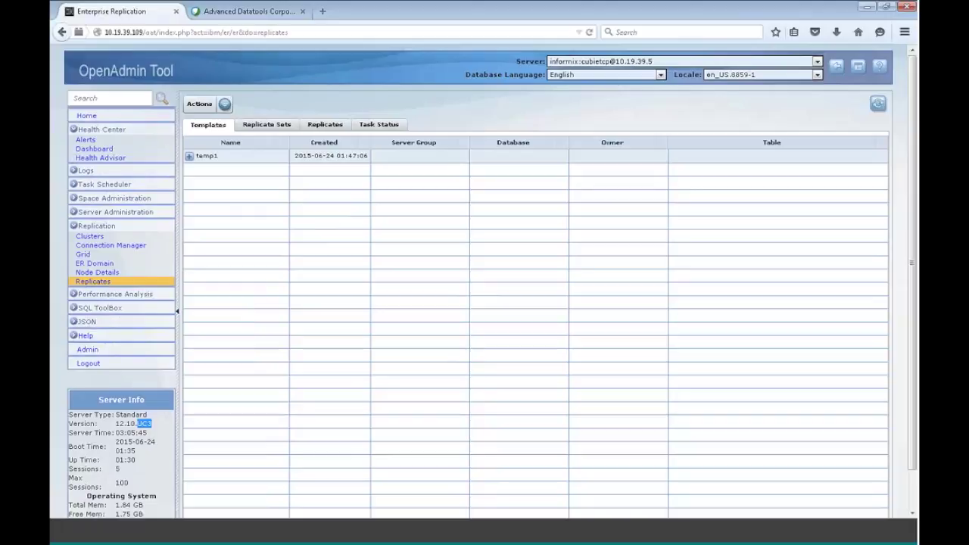
Step: View the Auto Update Statistics evaluation and its configuration settings under server administration
left_click(73, 212)
left_click(130, 260)
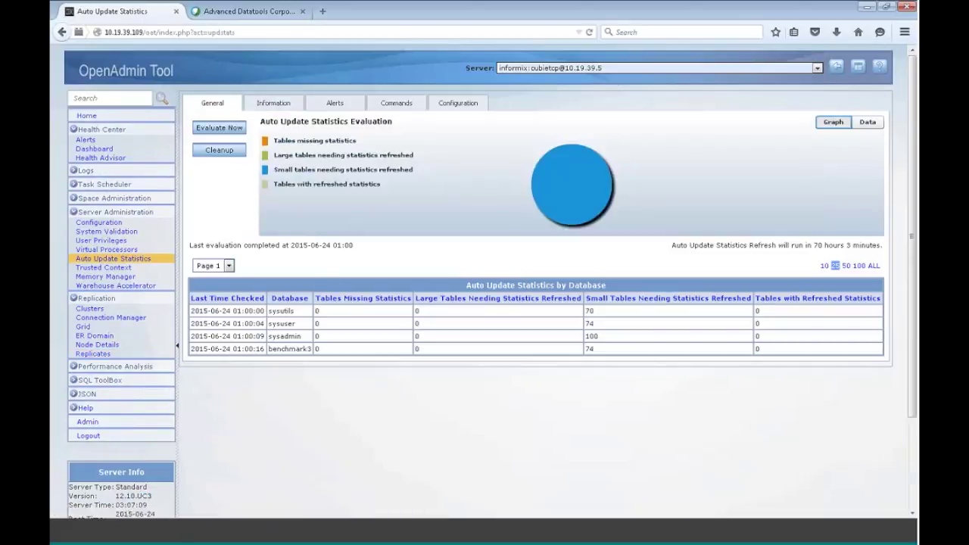
left_click(469, 103)
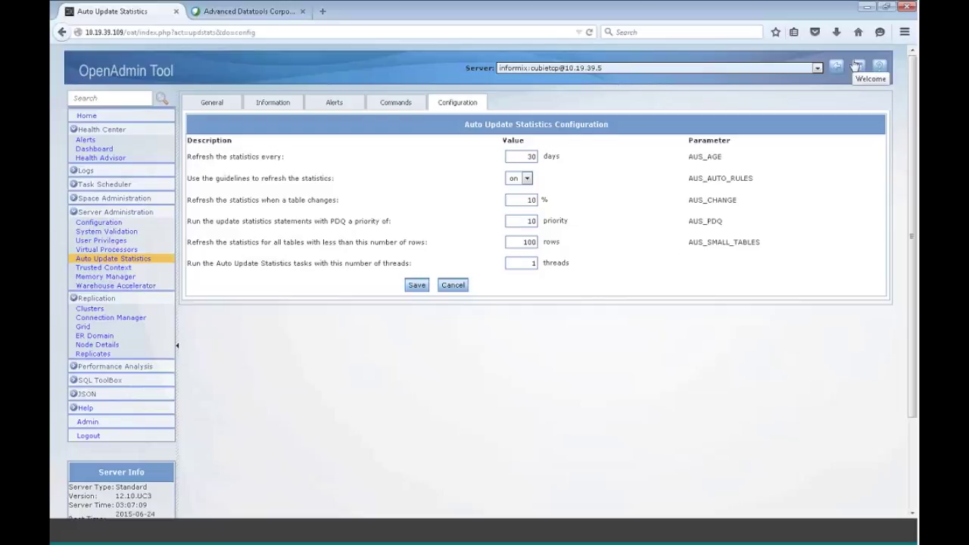
left_click(334, 102)
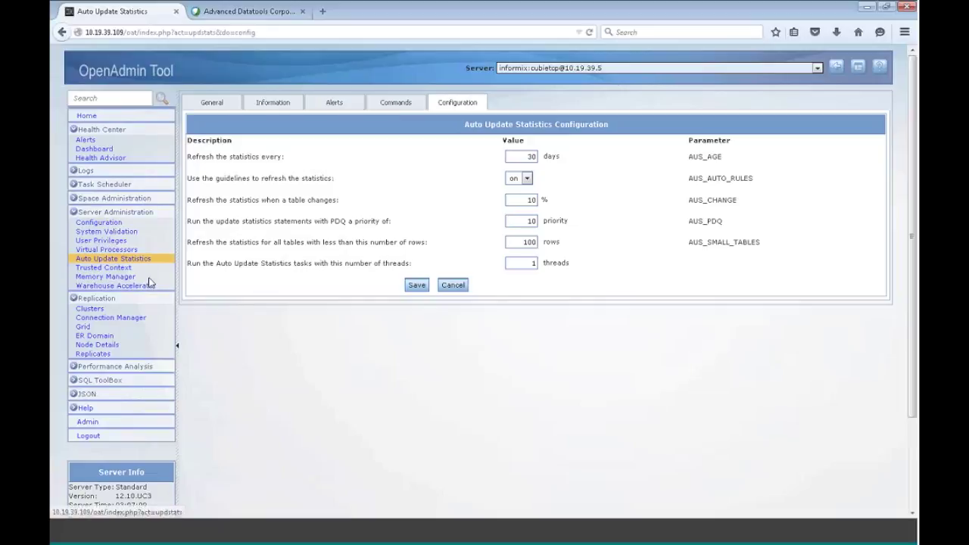
Step: Review the virtual processor classes and the Memory Manager's memory usage overview
left_click(124, 251)
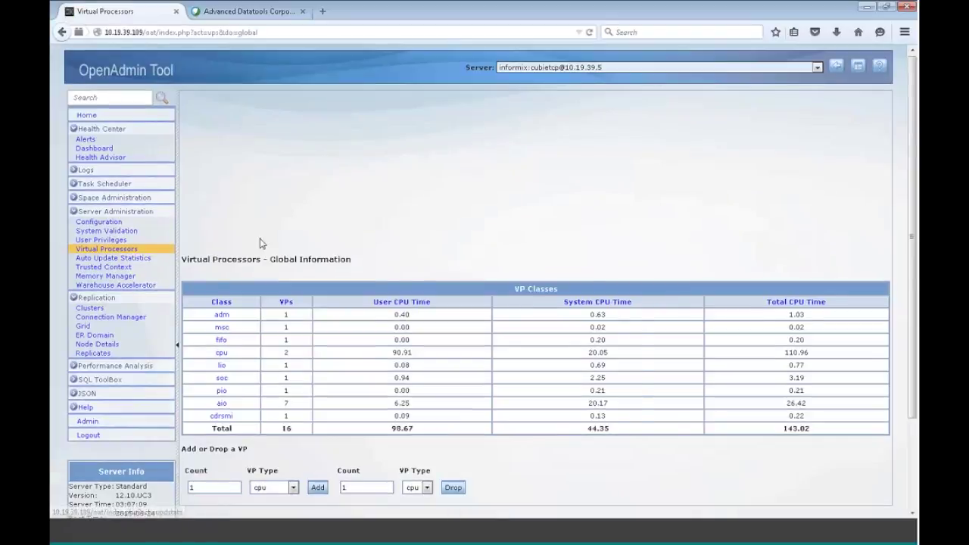
scroll(353, 266, "down", 3)
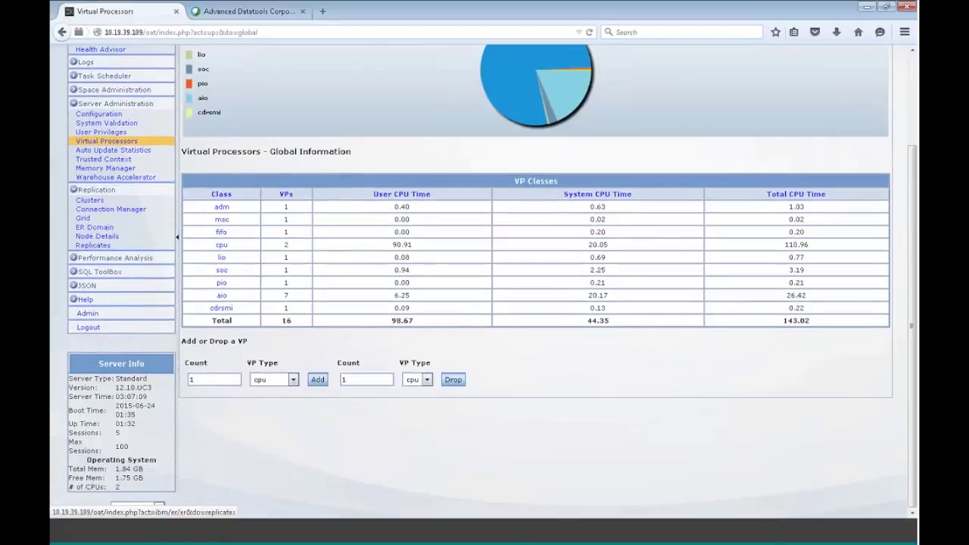
left_click(107, 168)
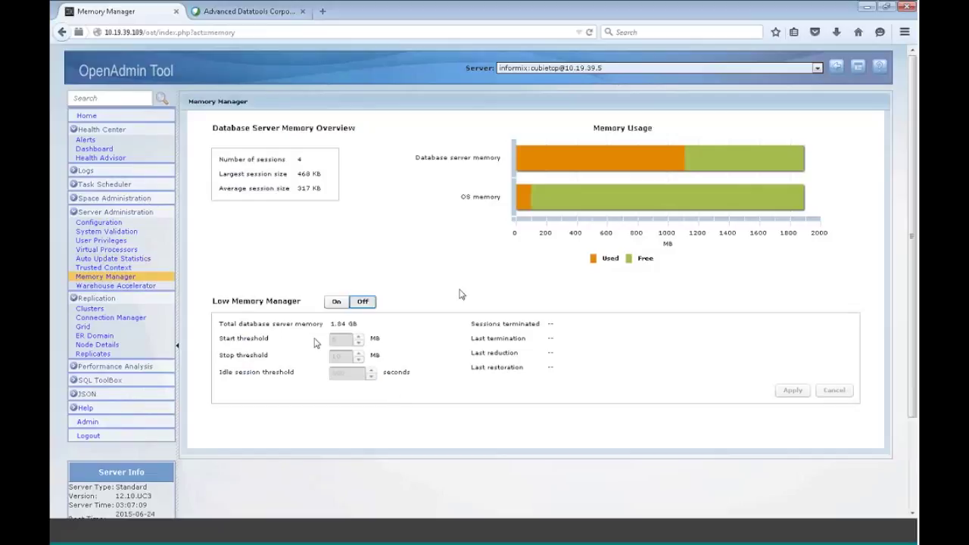
mouse_move(654, 194)
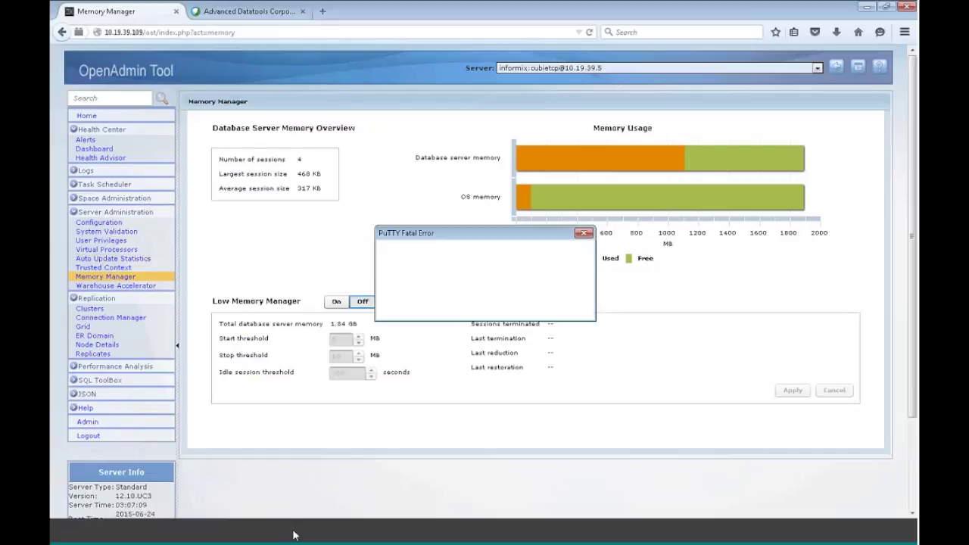
Step: Switch to PuTTY, restart the inactive session and log in as root with the account password
left_click(294, 536)
key("Return")
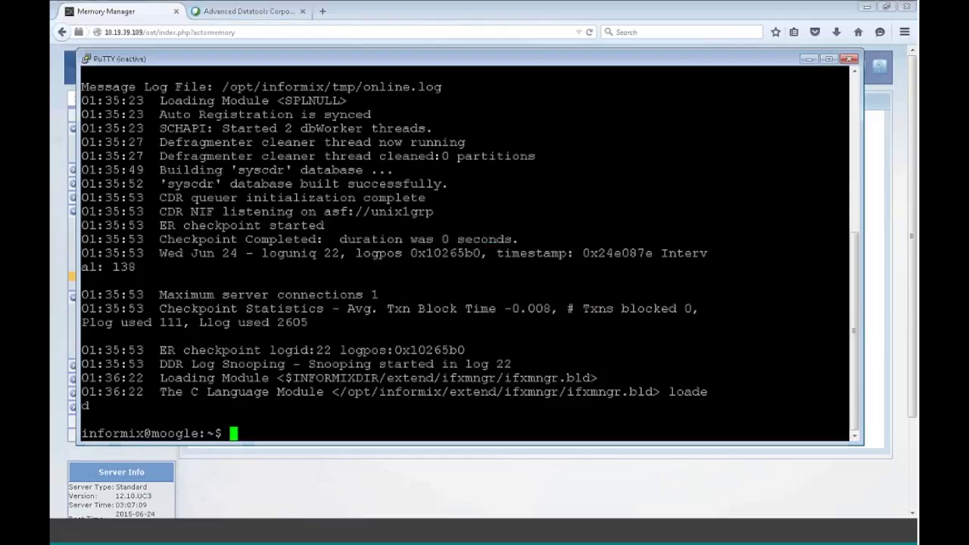
left_click(86, 58)
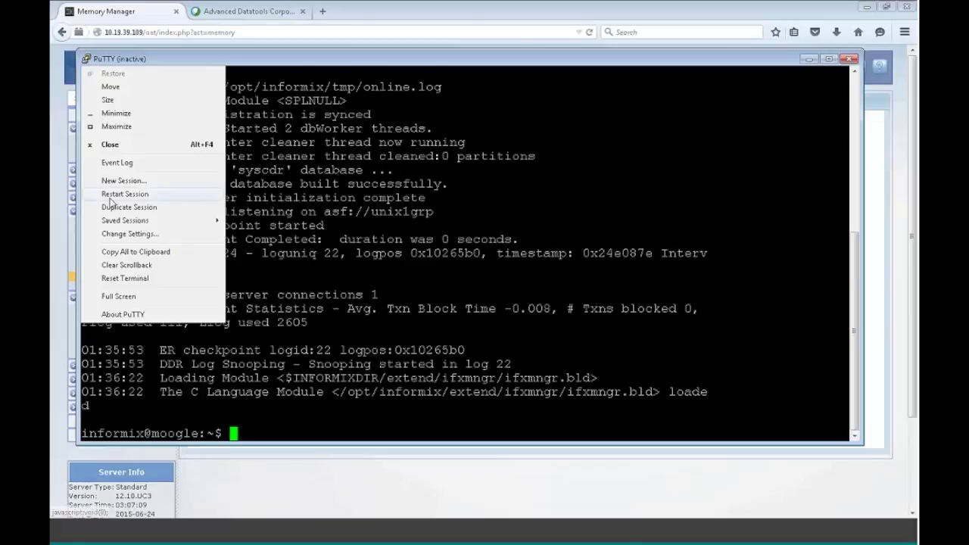
left_click(111, 195)
type("roo")
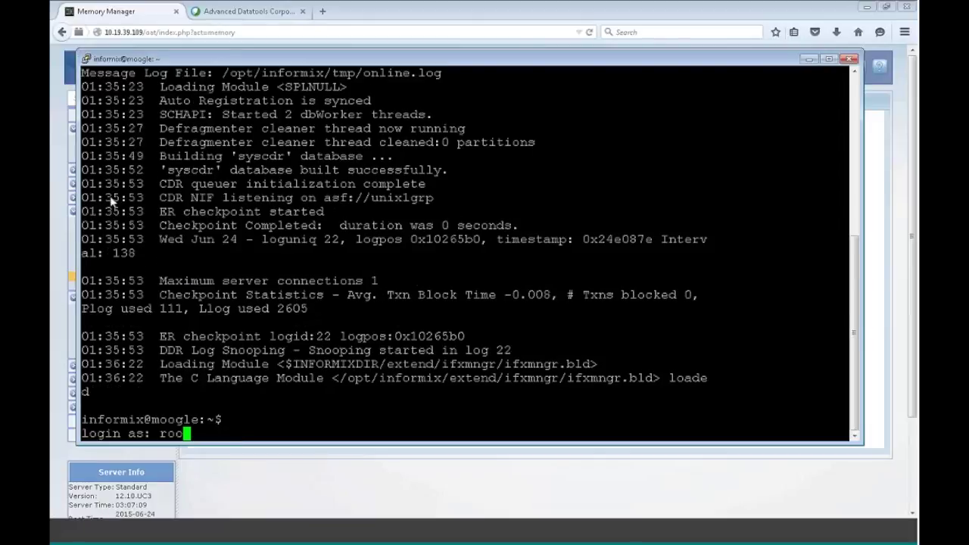
type("t")
key("Return")
key("Return")
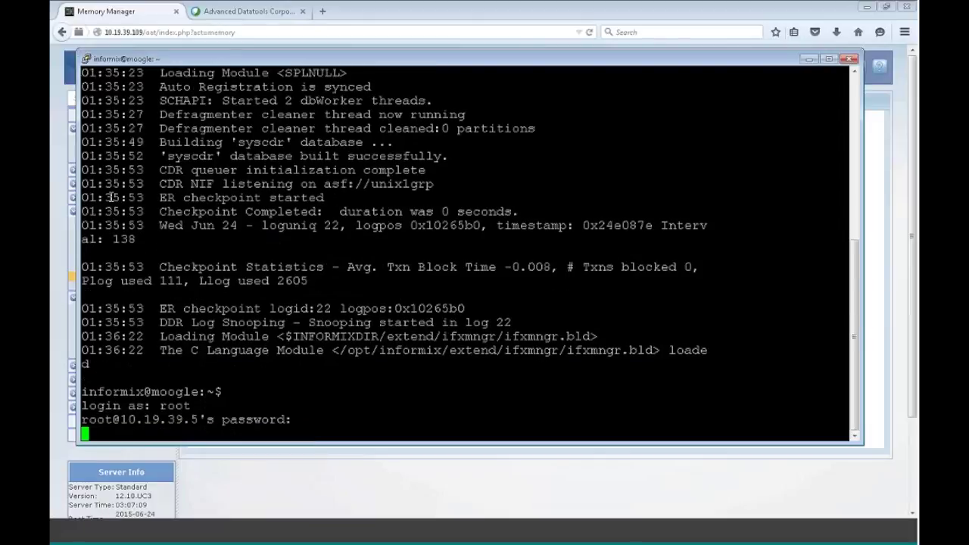
Step: Switch to the informix user with su - informix and check the database server status with onstat -
type("su - informix")
key("Return")
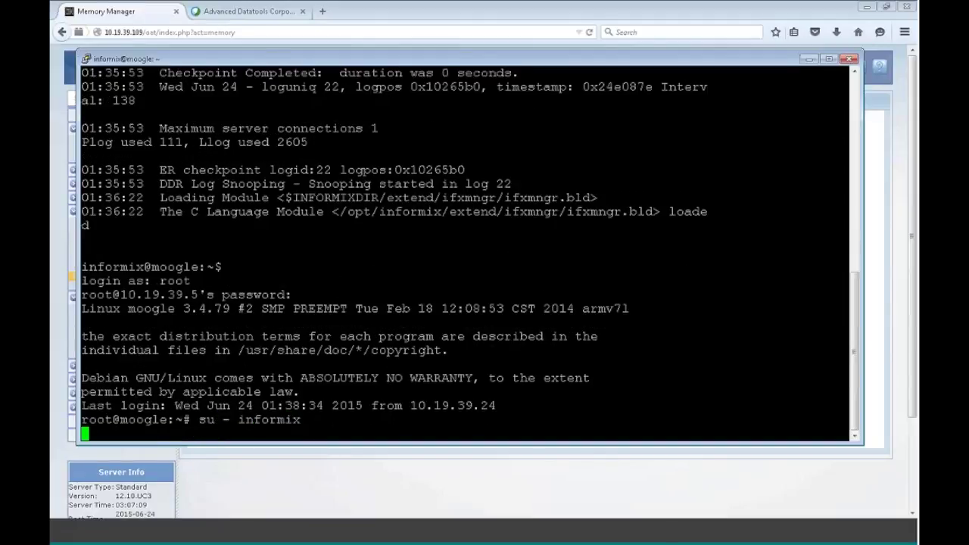
type("onstat -")
key("Return")
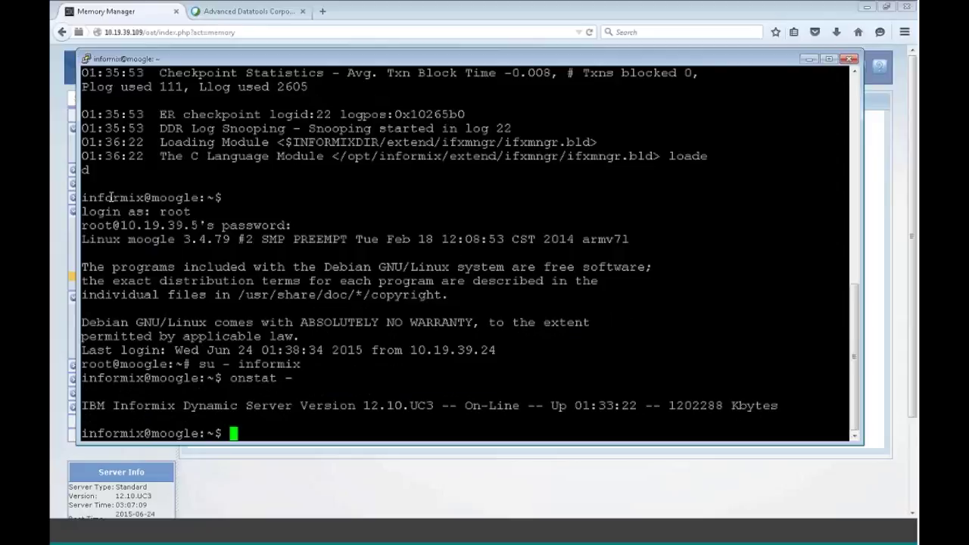
Step: Run top to view the system's processes and memory use
type("tp")
key("BackSpace")
type("op")
key("Return")
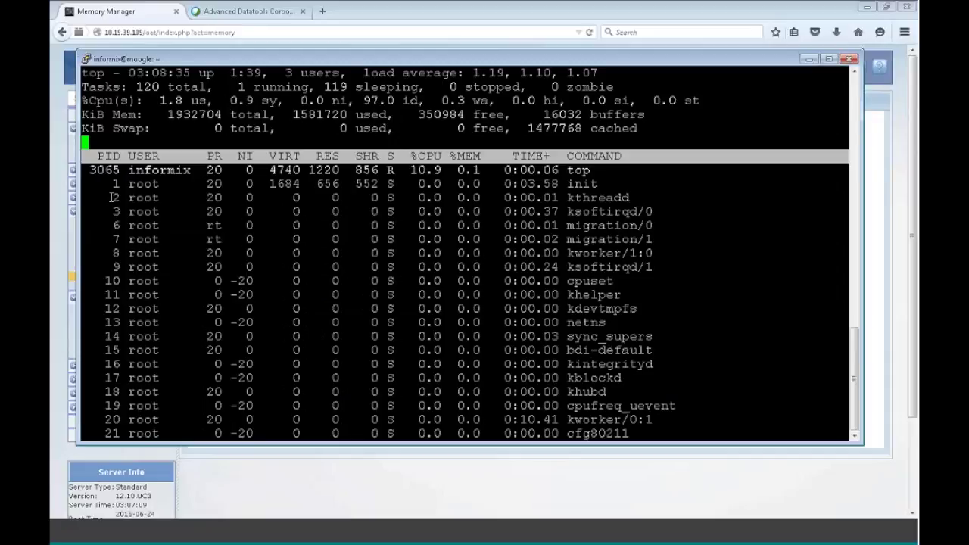
Step: Quit top and display the database server's message log with onstat -m
type("qonstat -m")
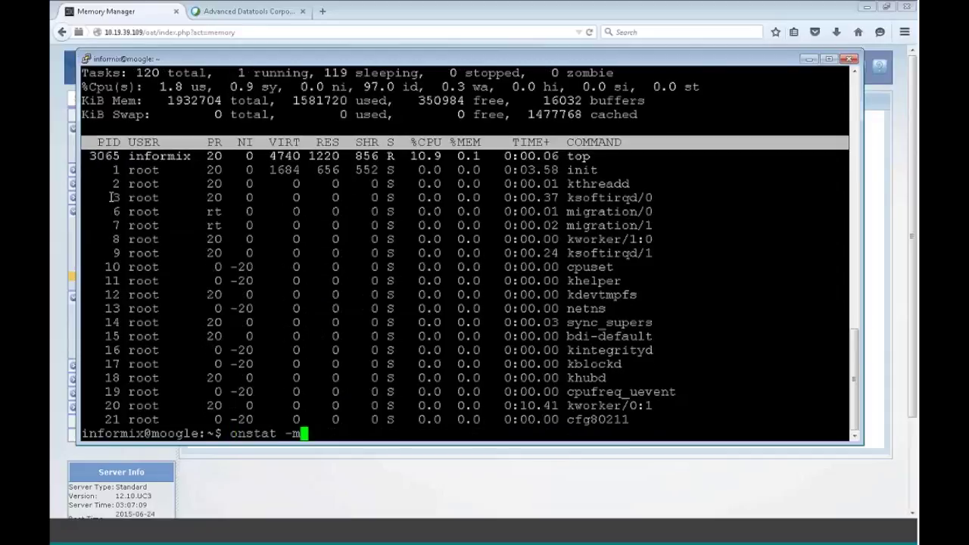
key("Return")
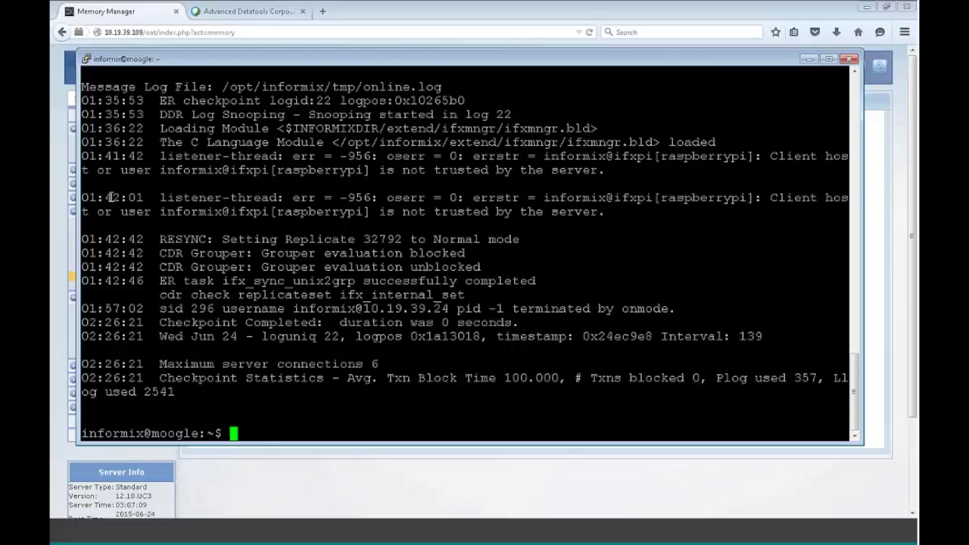
Step: Start dbaccess, connect to the pitcp database server and select its sensors database
type("dbaccess")
key("Return")
key("Return")
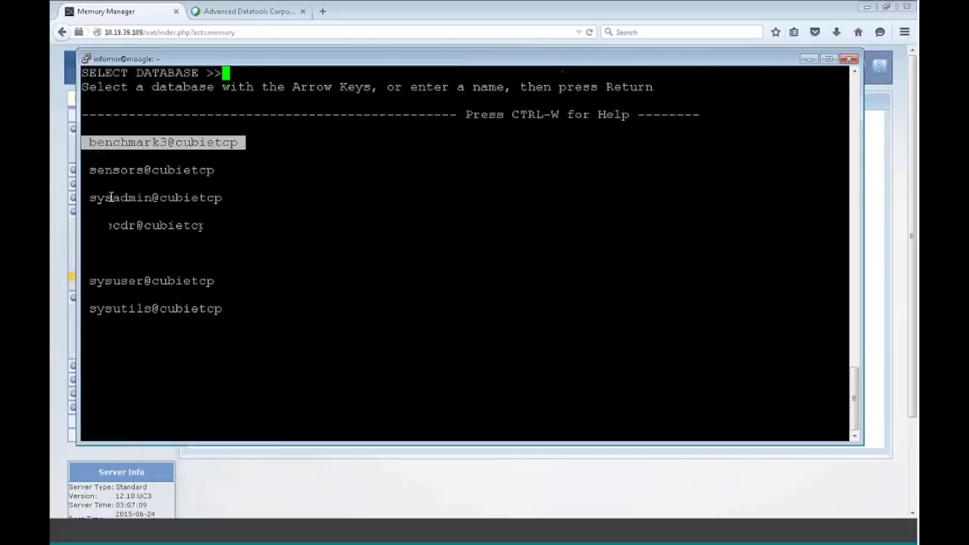
key("Escape")
key("e")
key("Right")
key("Return")
key("Return")
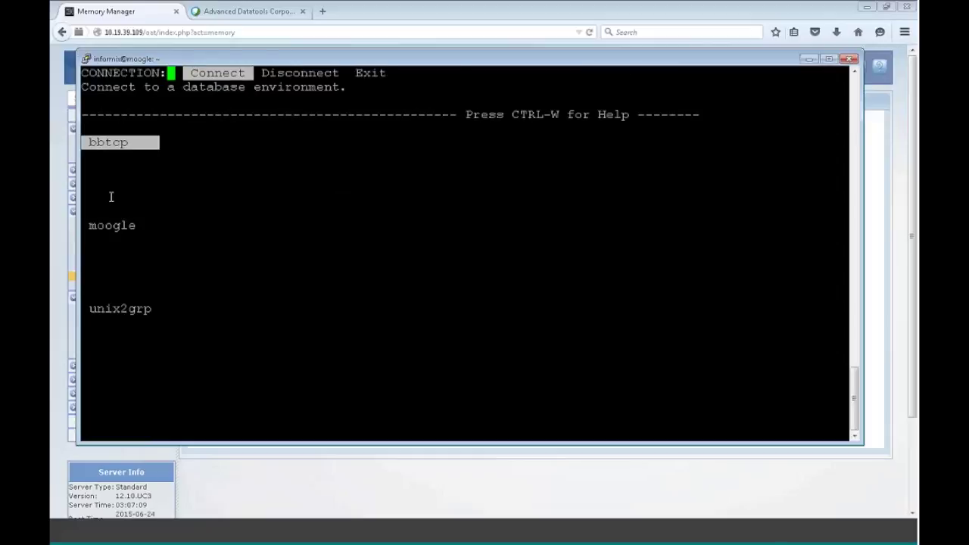
key("Down")
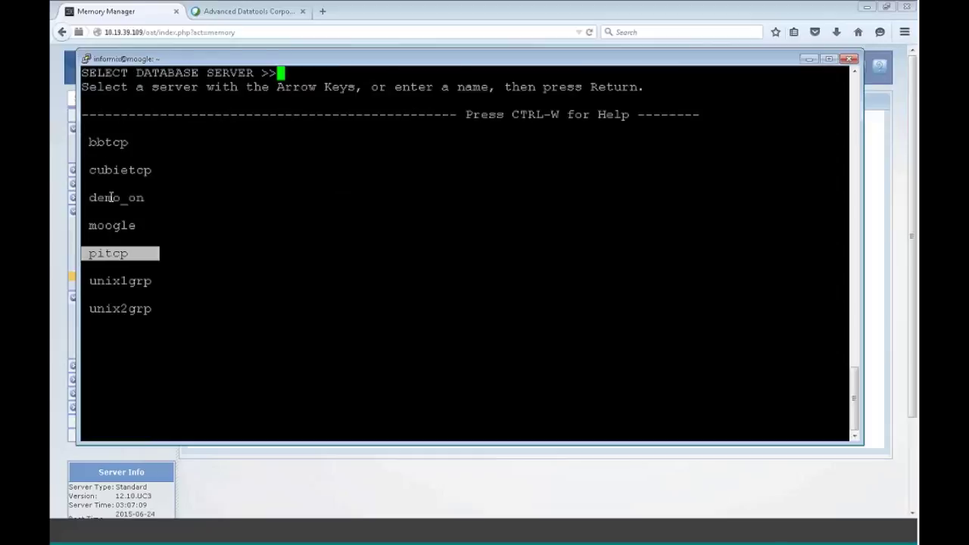
key("Return")
key("Return")
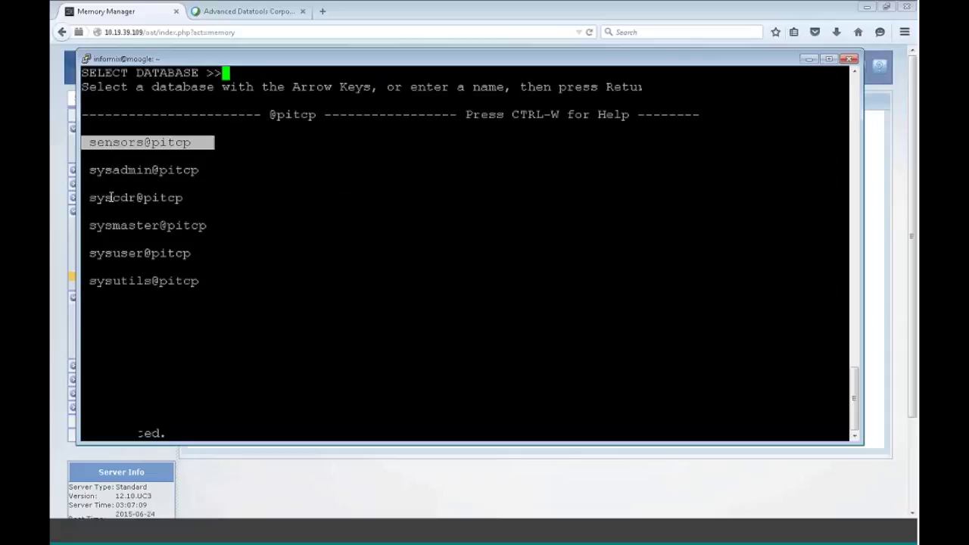
key("Return")
Step: Create a new SQL statement, select * from pi, and run it against the sensors database
type("en")
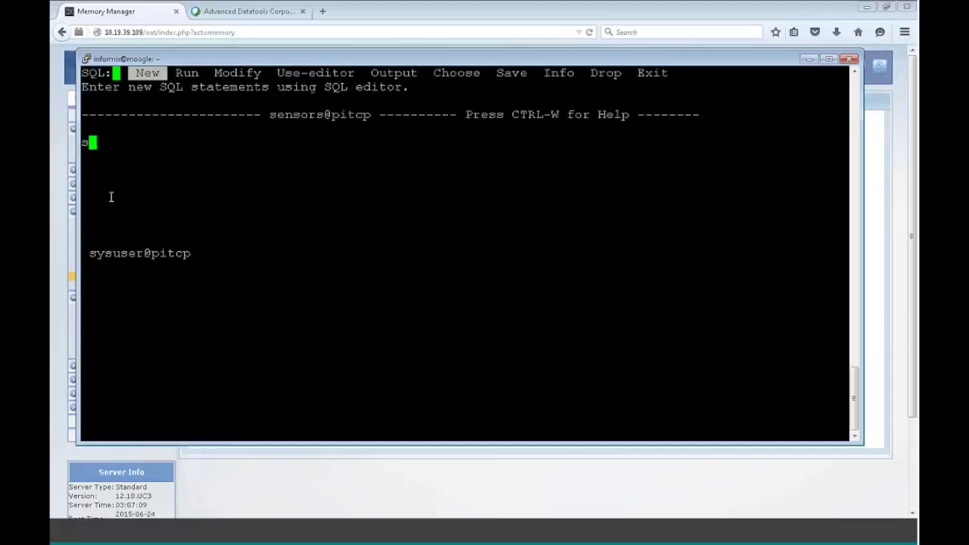
type("select * from pi")
key("Escape")
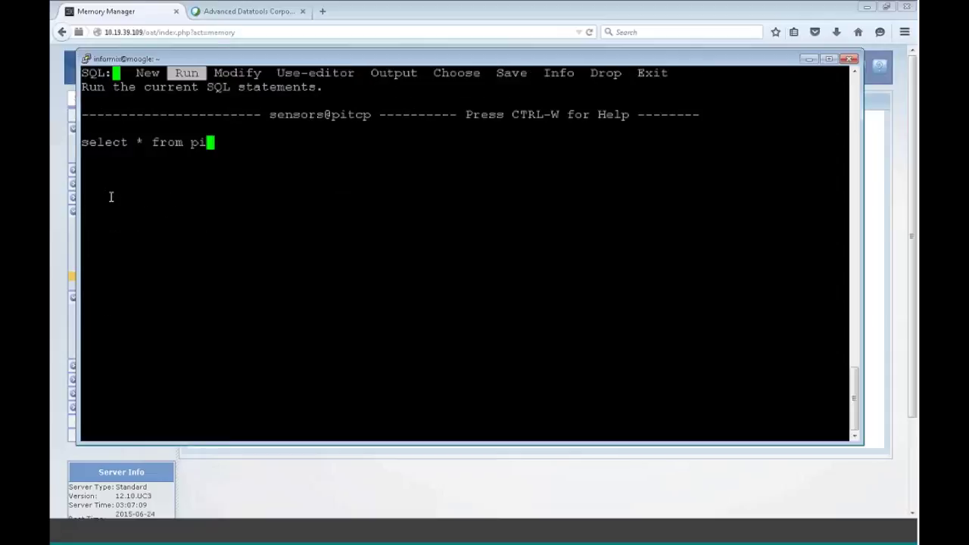
key("r")
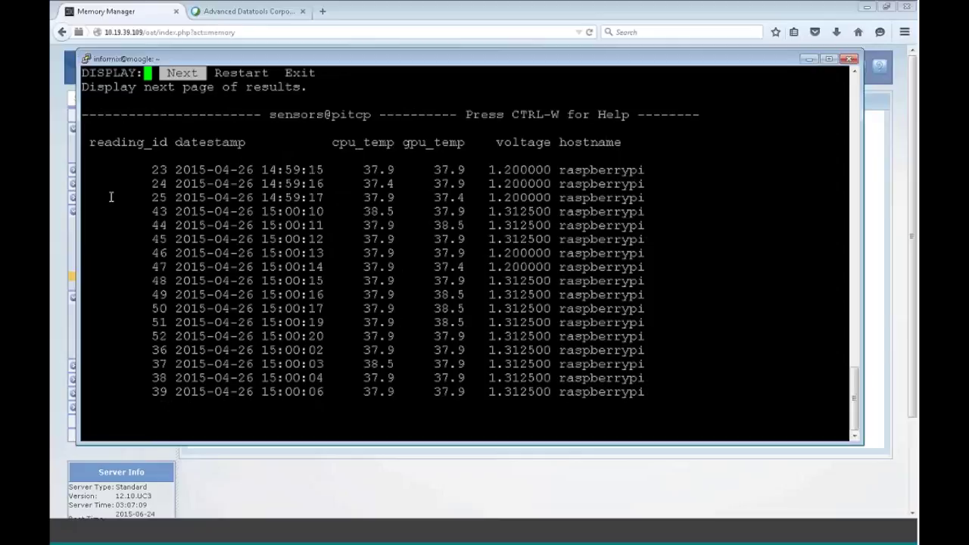
Step: Page through the sensor readings returned from the pi table, then choose to exit the results display
key("Return")
key("Return")
key("Return")
key("Return")
key("Return")
key("Return")
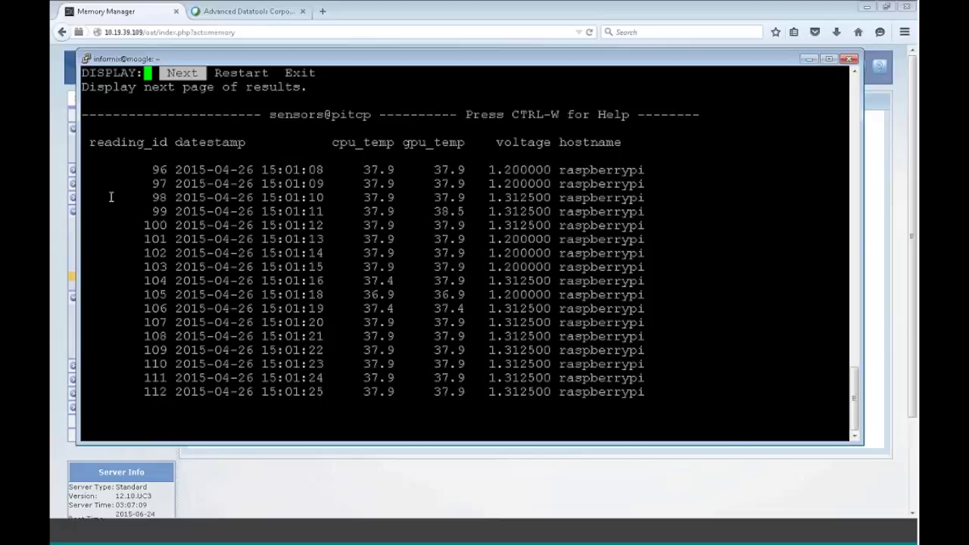
key("Return")
key("Return")
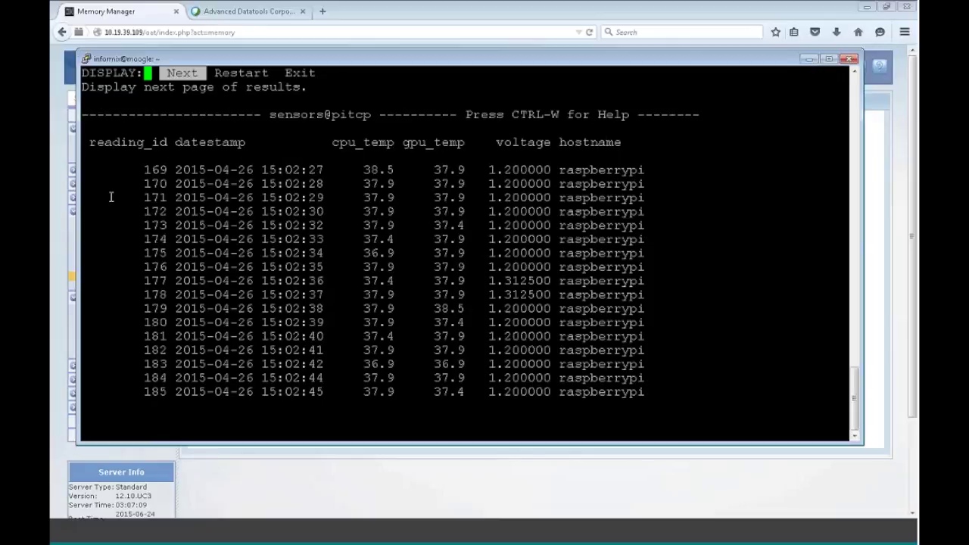
key("Return")
key("Return")
key("Return")
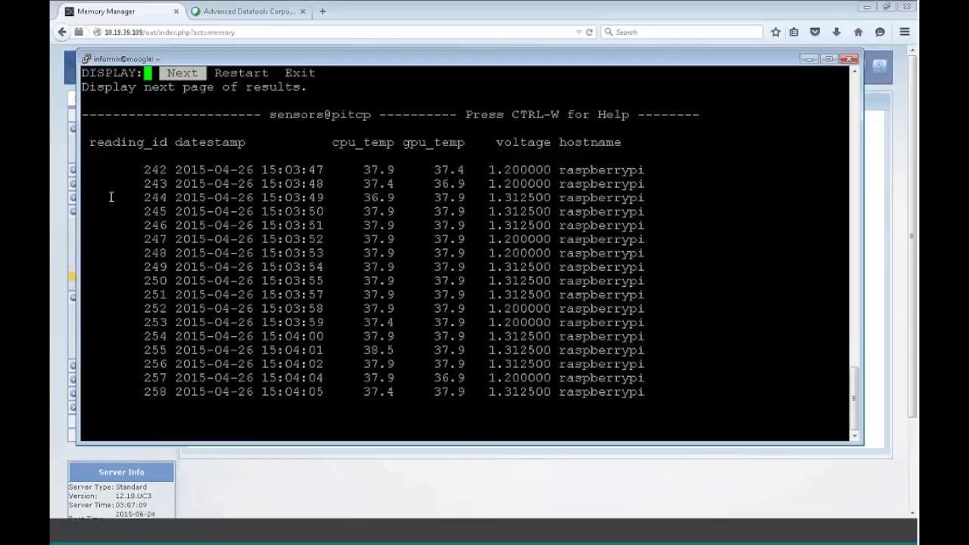
key("Return")
key("Return")
key("Return")
key("Return")
key("Return")
key("Return")
key("Return")
key("Return")
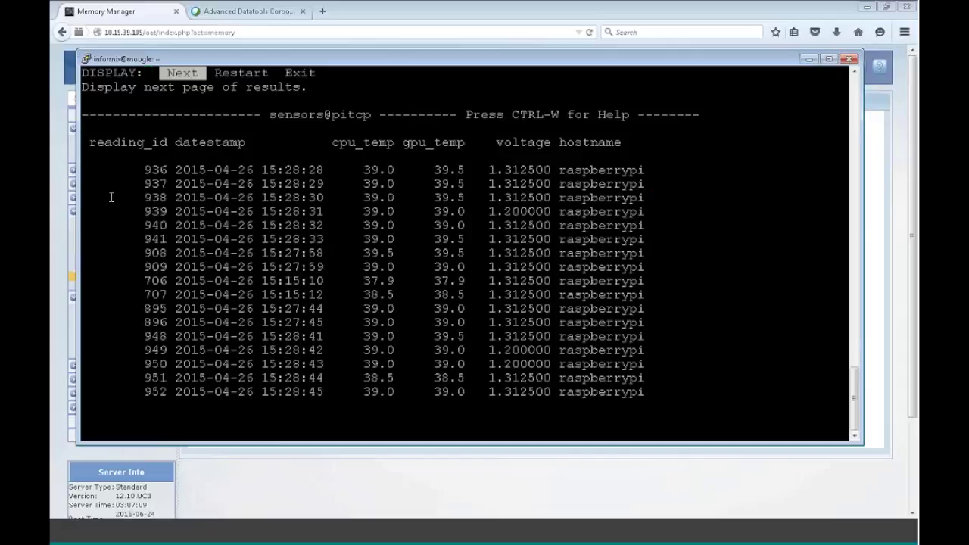
key("Right")
key("Right")
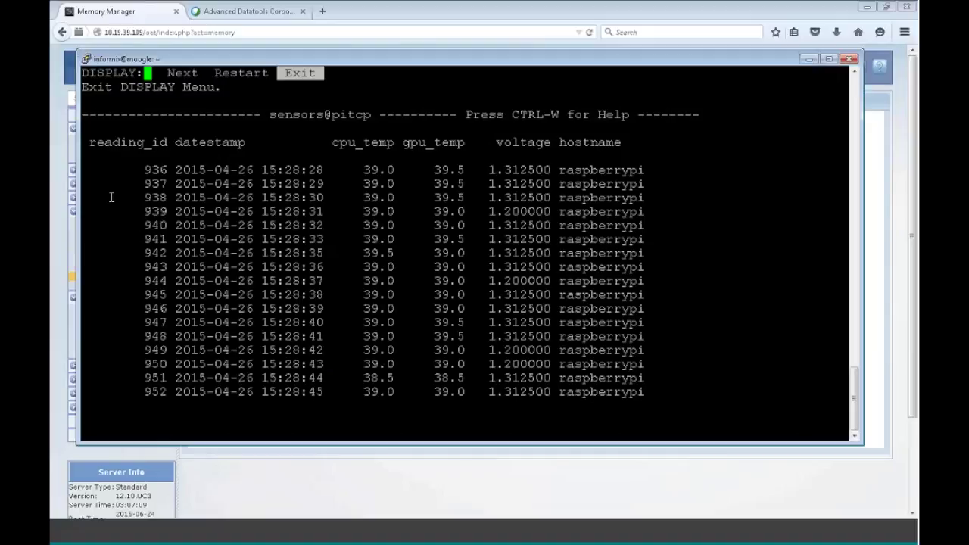